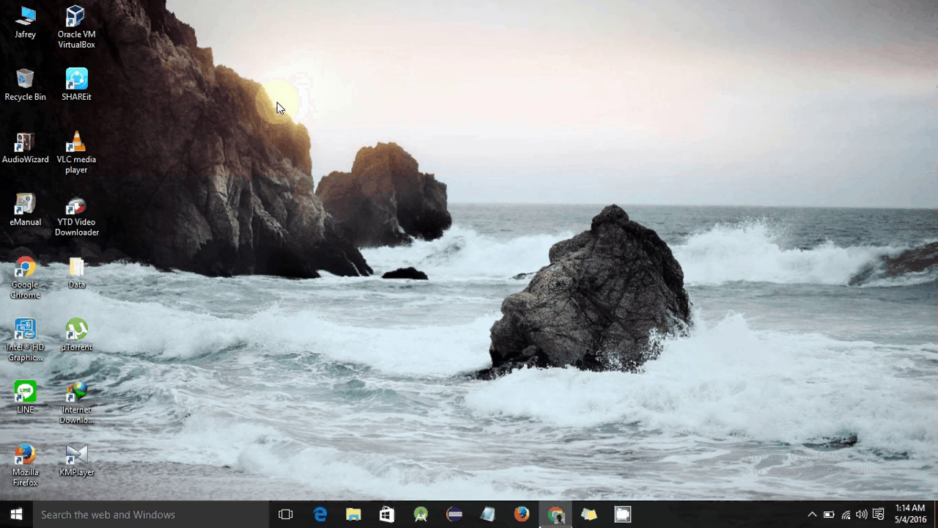
Open Computer Management from This PC's Manage, maximized, on the Disk Management view.
right_click(30, 32)
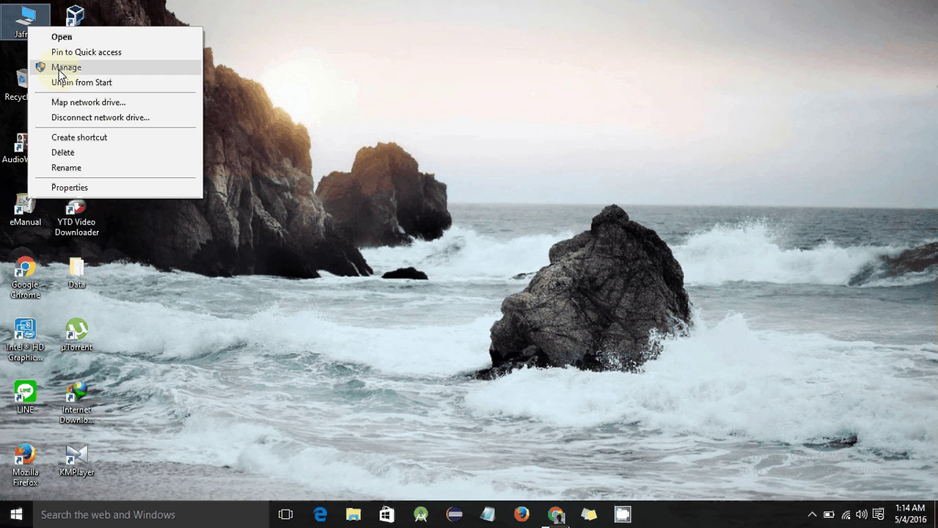
left_click(60, 74)
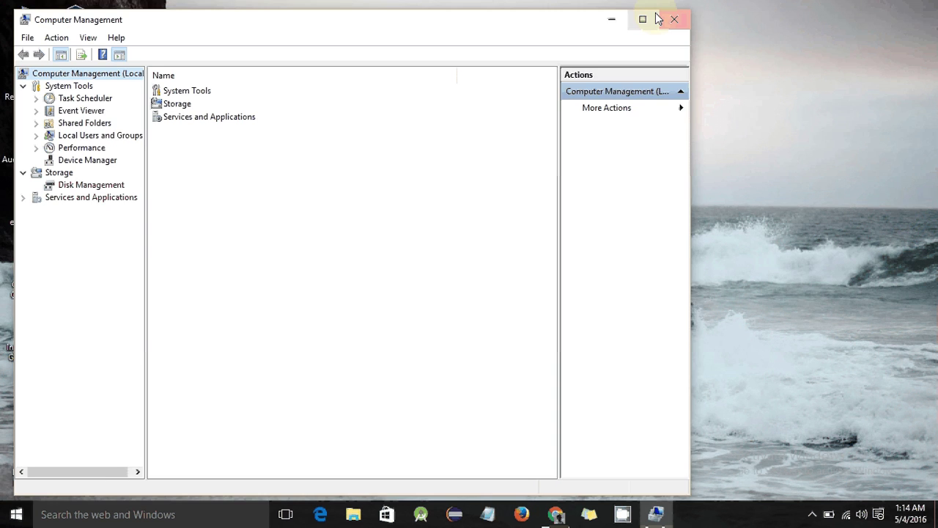
left_click(642, 20)
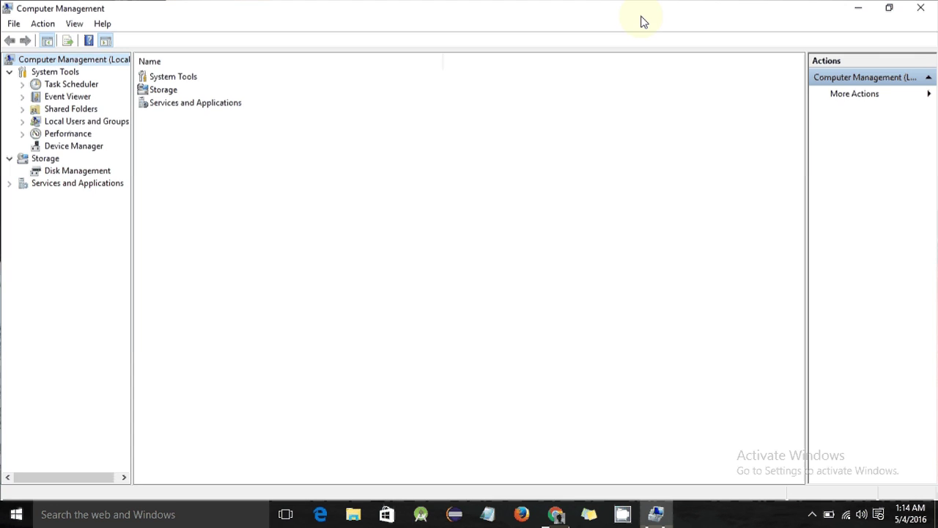
left_click(60, 174)
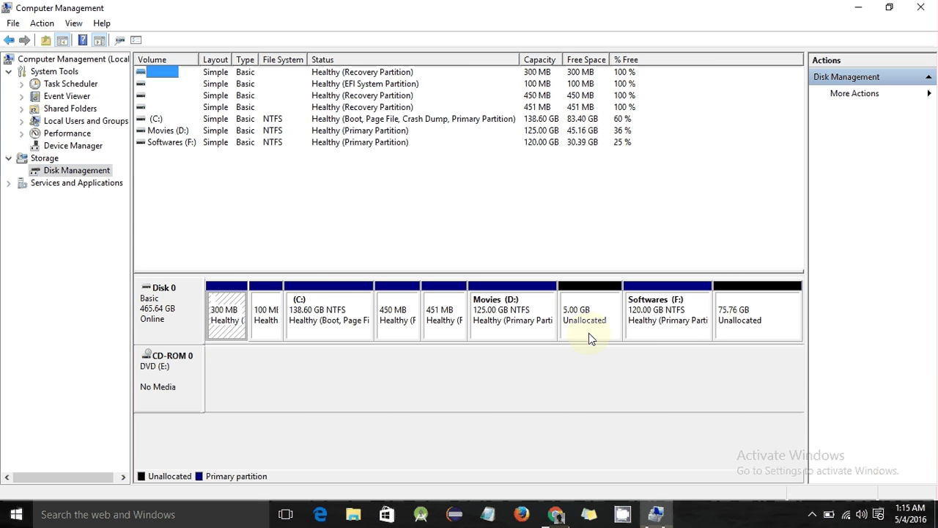
Create NTFS New Volume (G:) using the full 75.76 GB unallocated space with default settings.
right_click(748, 315)
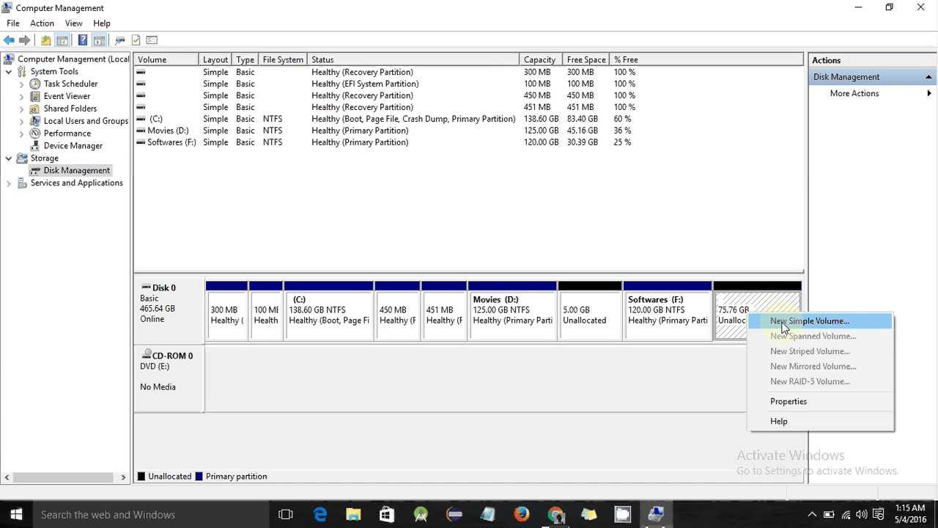
left_click(784, 322)
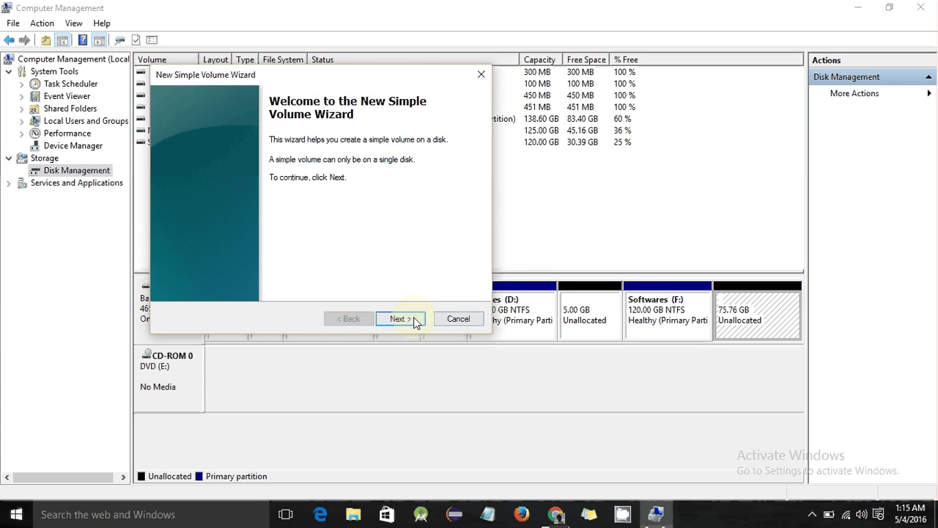
left_click(399, 318)
left_click(400, 318)
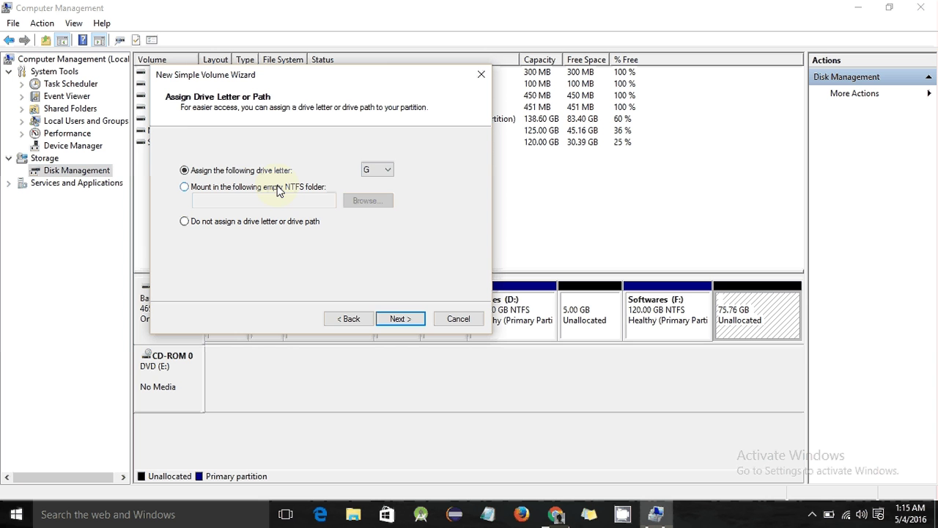
left_click(398, 319)
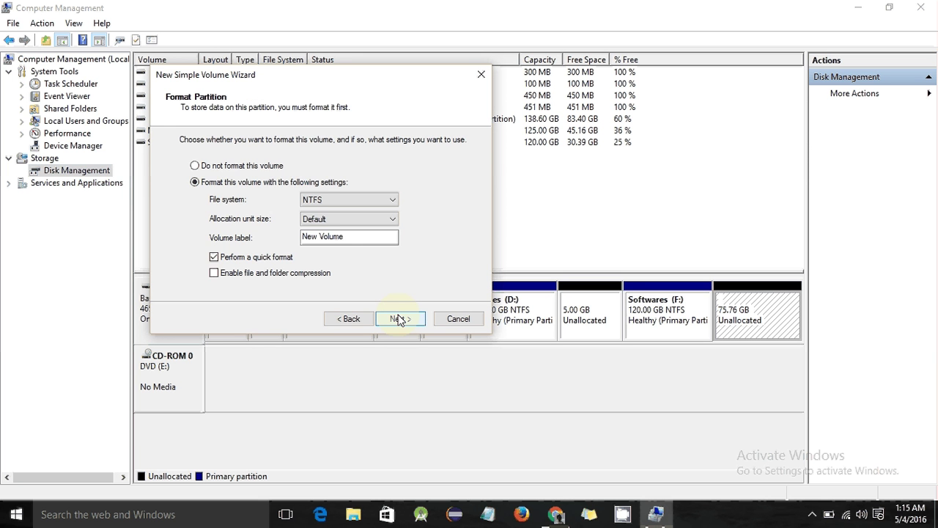
left_click(400, 320)
left_click(401, 320)
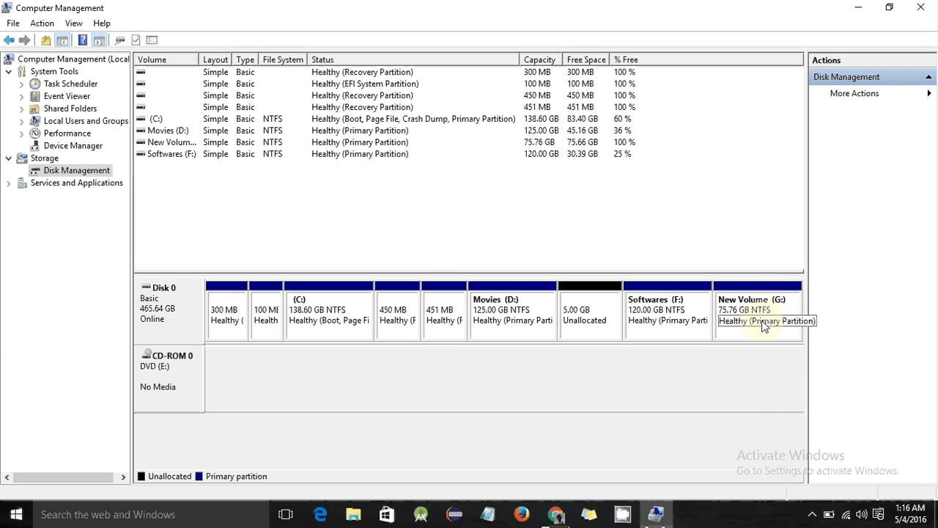
Delete New Volume (G:) and confirm, freeing its 75.76 GB again.
right_click(743, 306)
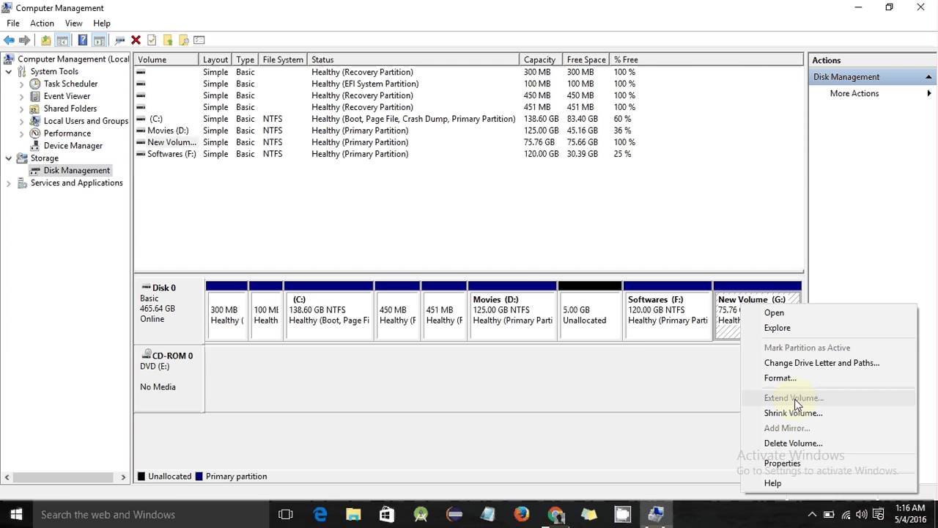
left_click(793, 444)
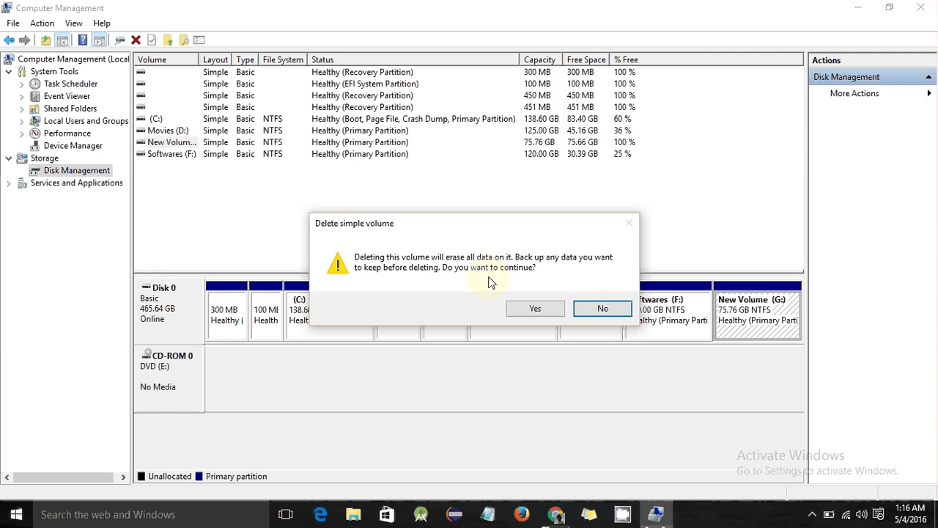
left_click(555, 310)
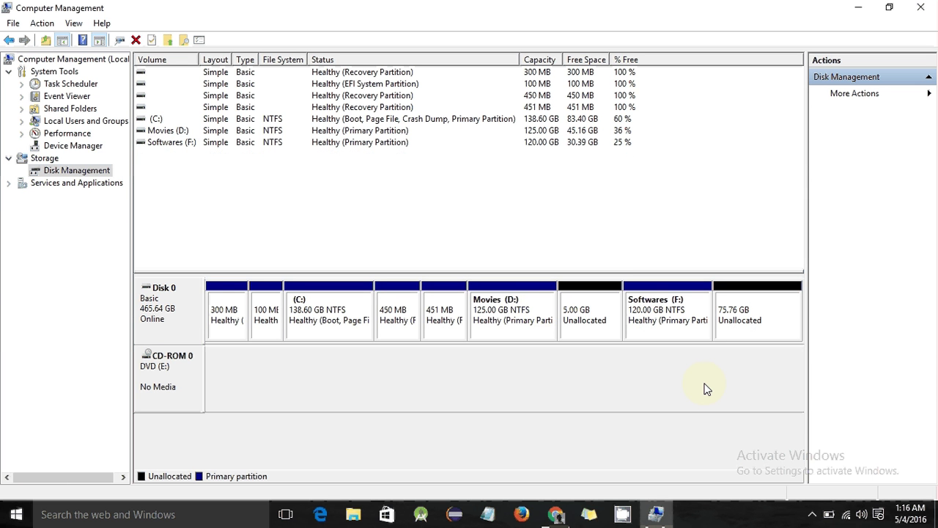
Dismiss the unallocated-space menu and use the hidden notification-area icons.
right_click(738, 317)
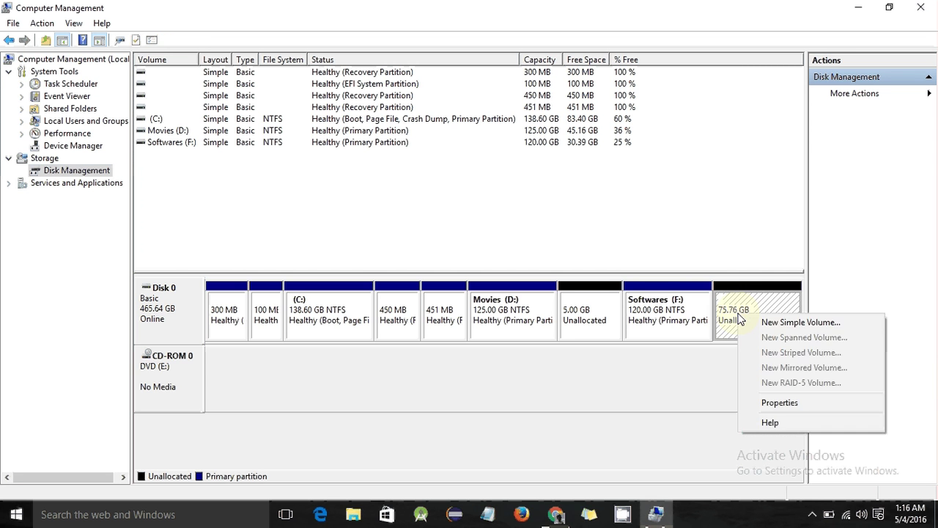
left_click(696, 409)
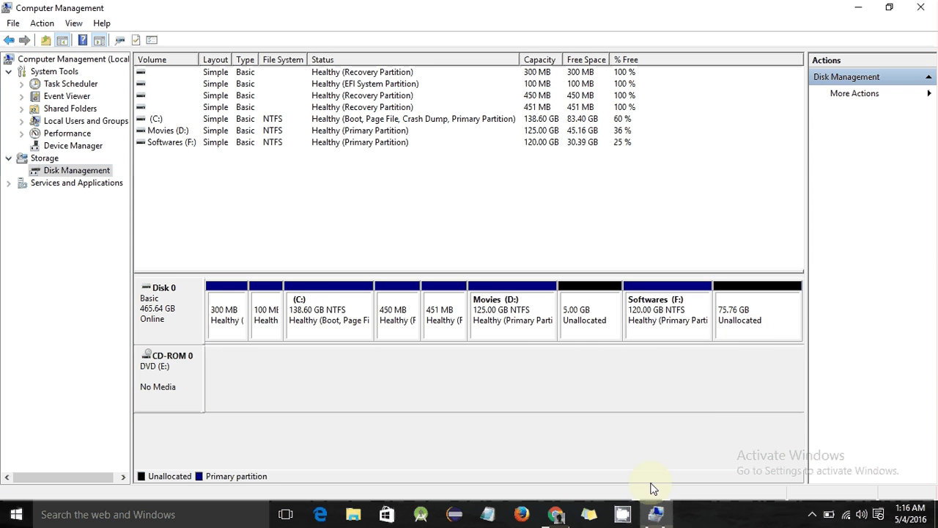
left_click(810, 515)
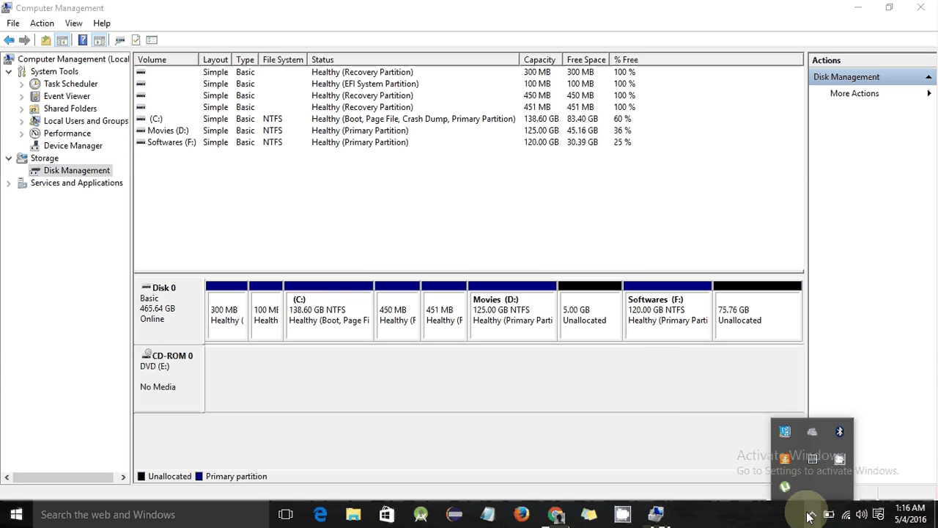
left_click(842, 459)
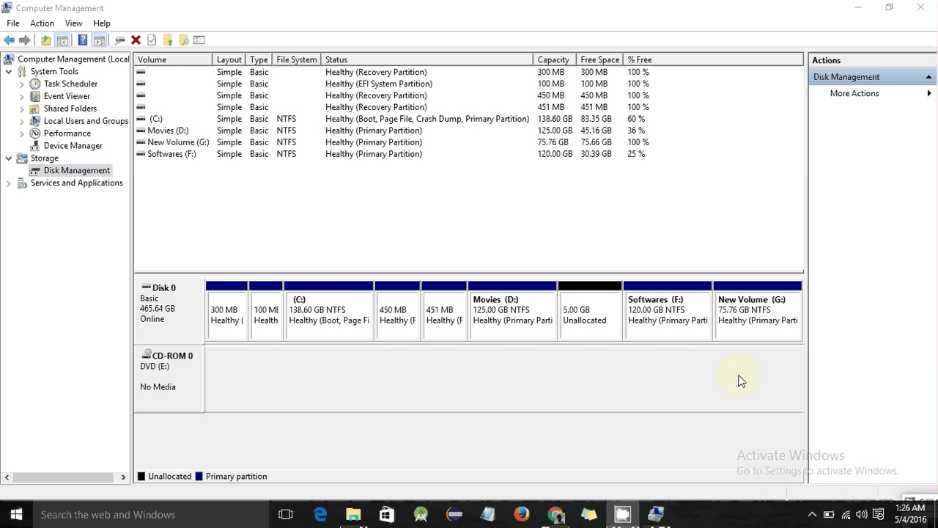
Open the Shrink G: dialog for New Volume (G:), offering 74456 MB to shrink.
right_click(749, 325)
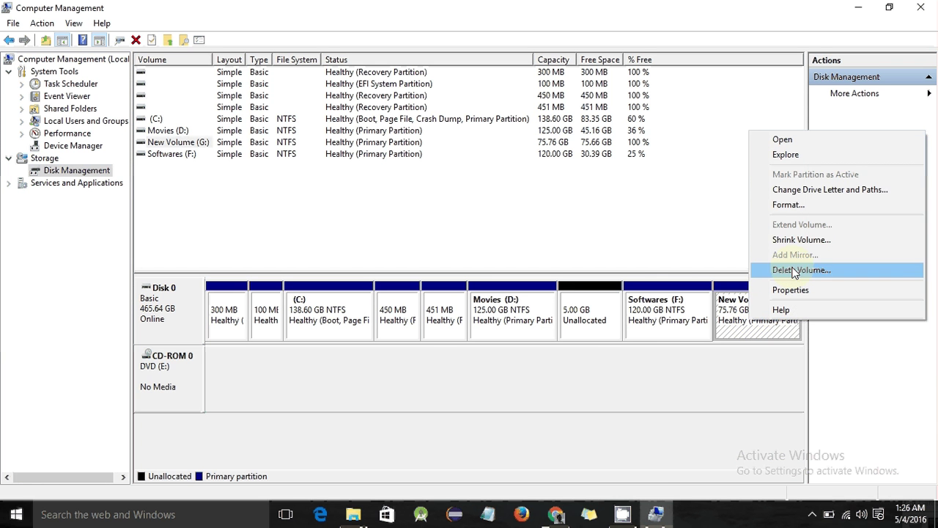
left_click(792, 241)
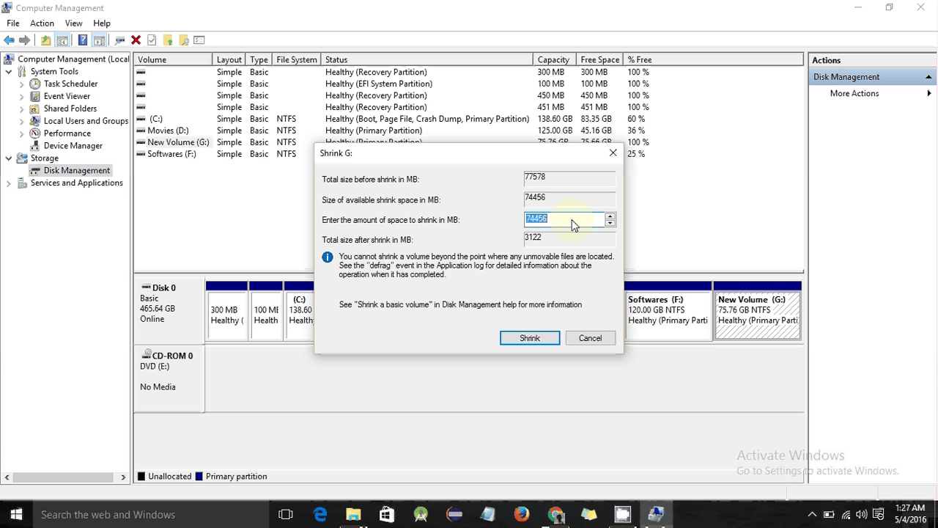
left_click(622, 515)
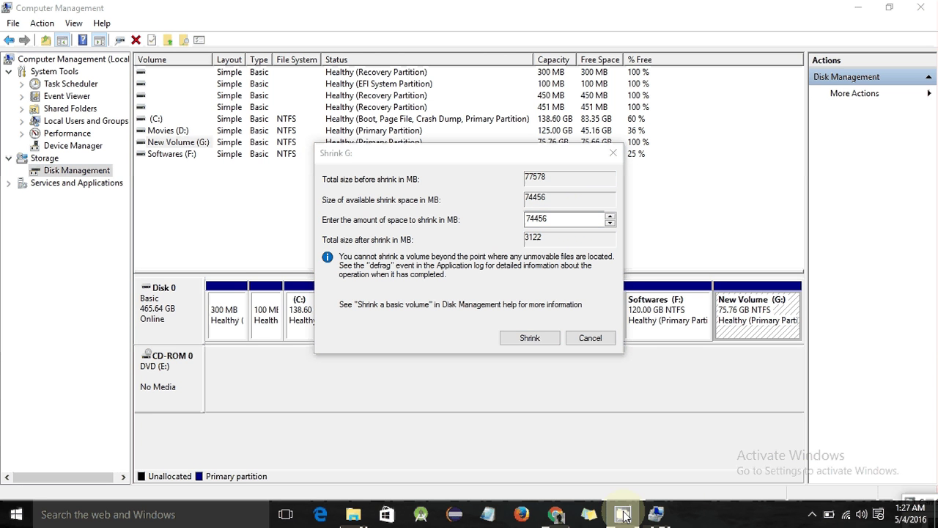
left_click(622, 514)
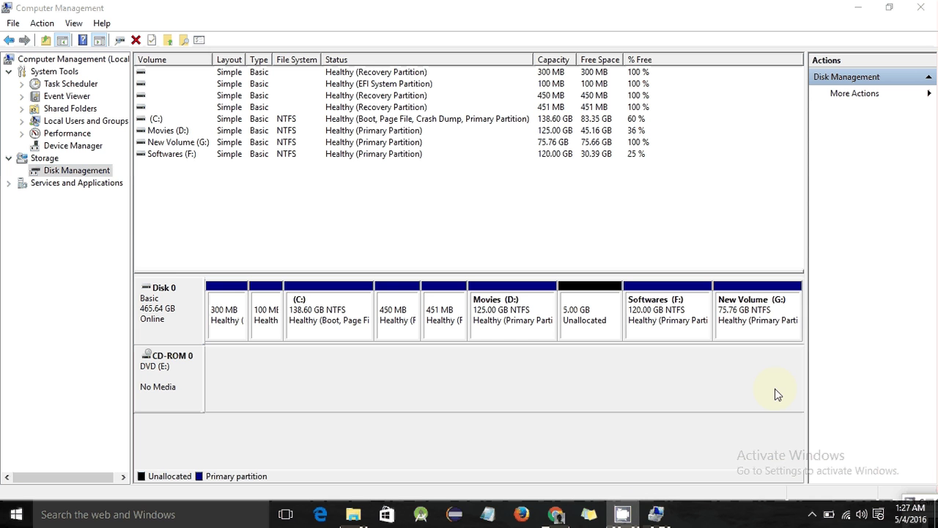
left_click(765, 323)
right_click(768, 326)
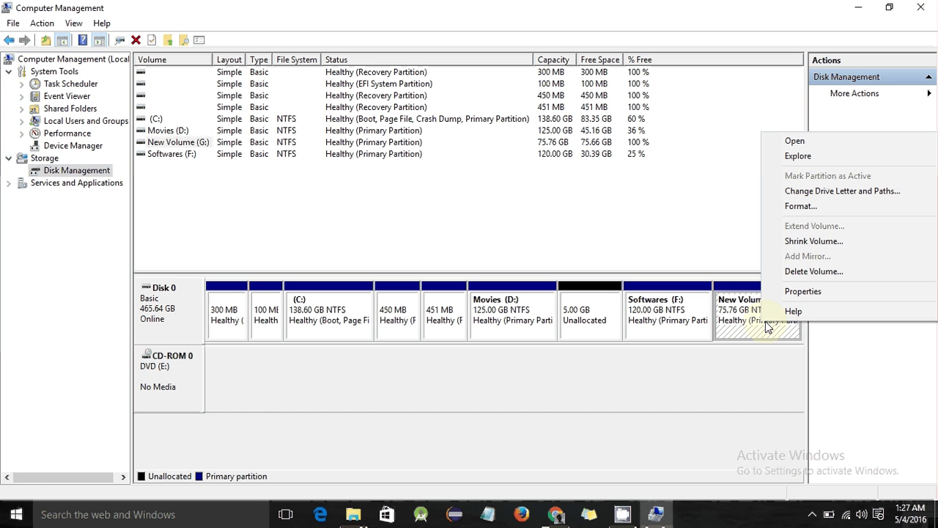
left_click(812, 242)
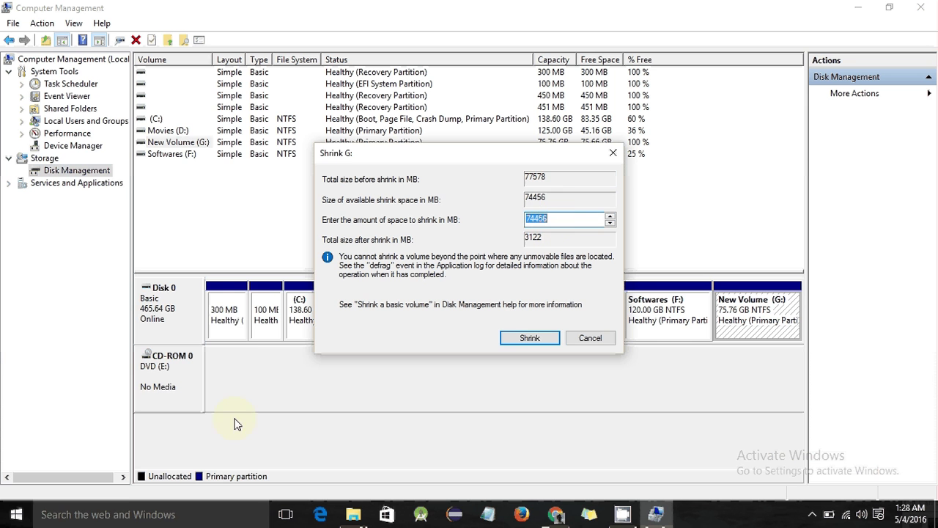
left_click(146, 515)
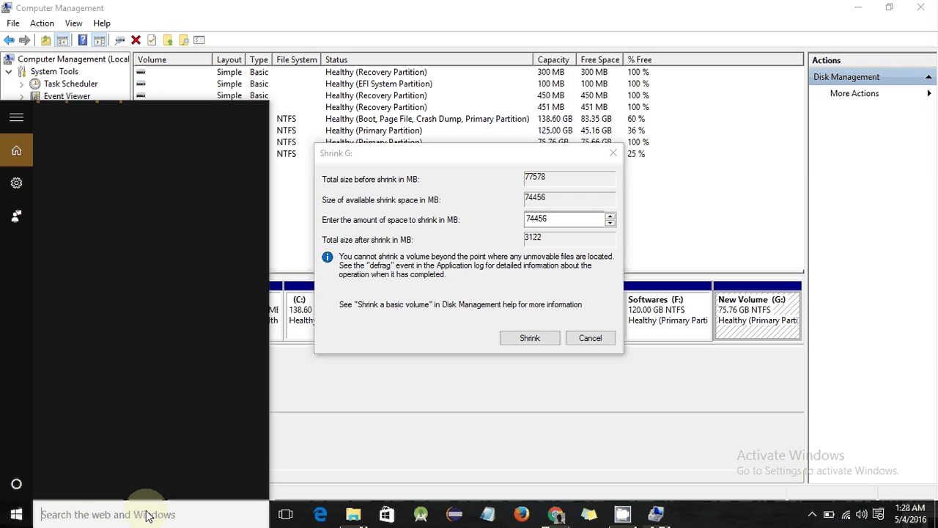
Launch Calculator and compute 40 × 1024 = 40,960 MB.
type("cla")
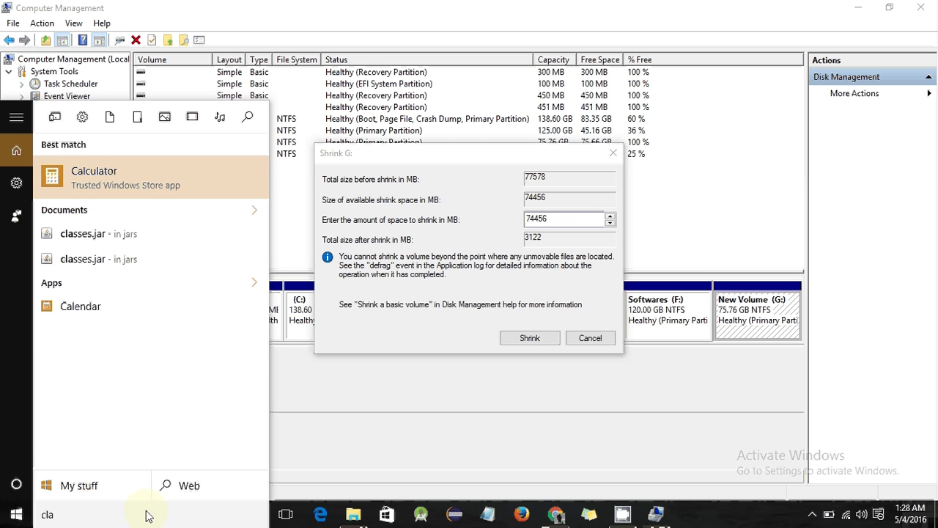
key("Return")
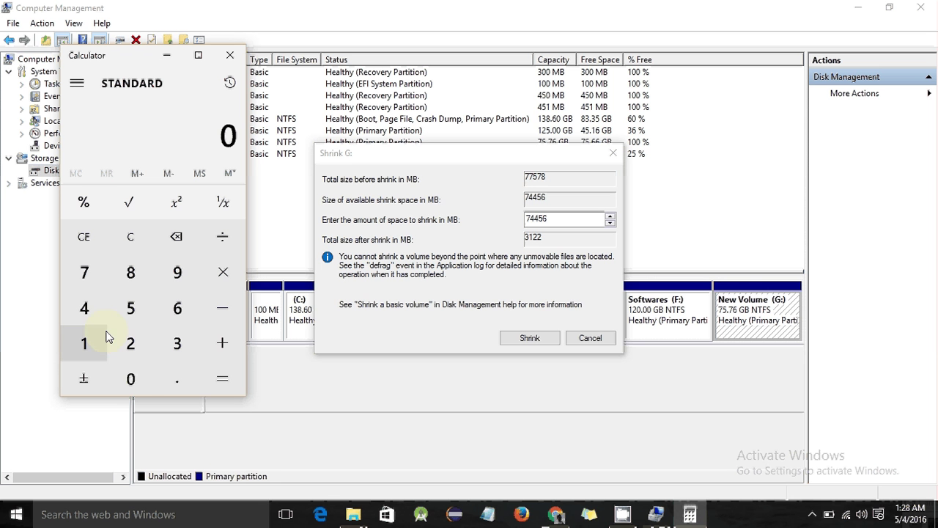
left_click(89, 315)
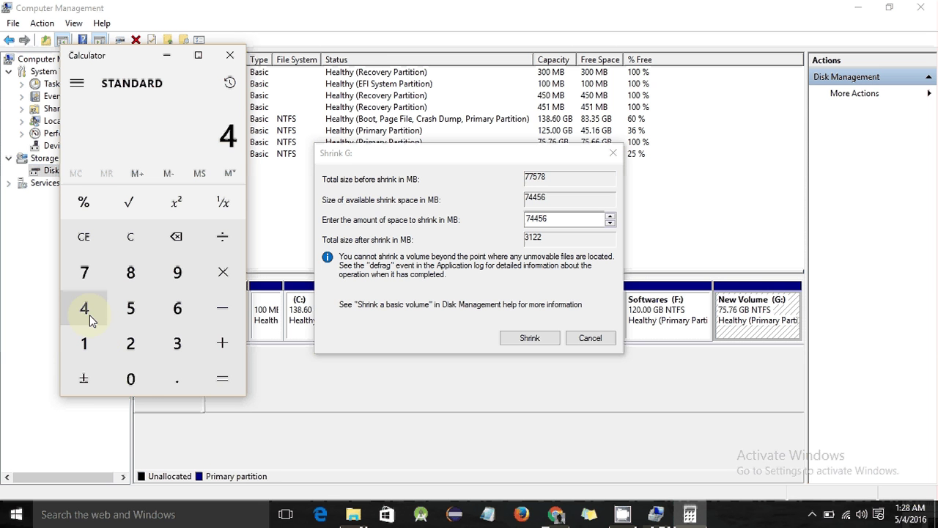
left_click(128, 377)
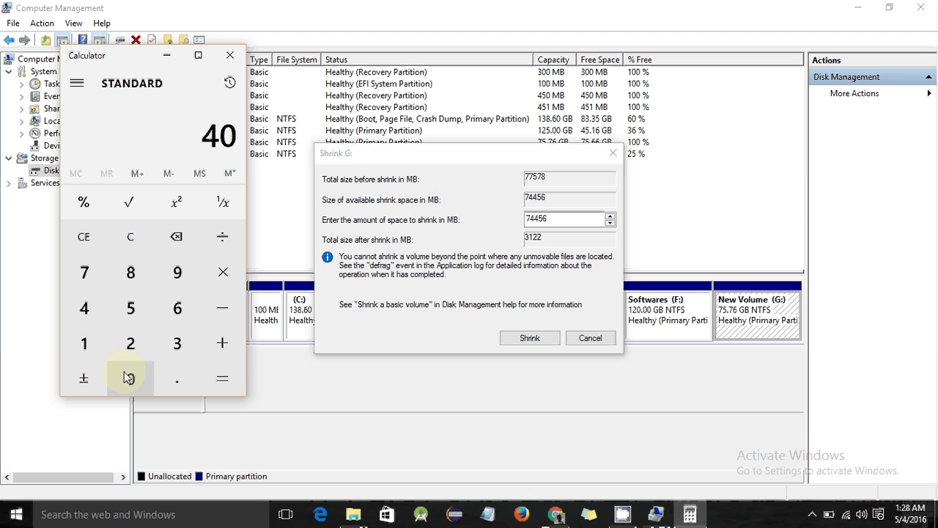
key("asterisk")
type("1024")
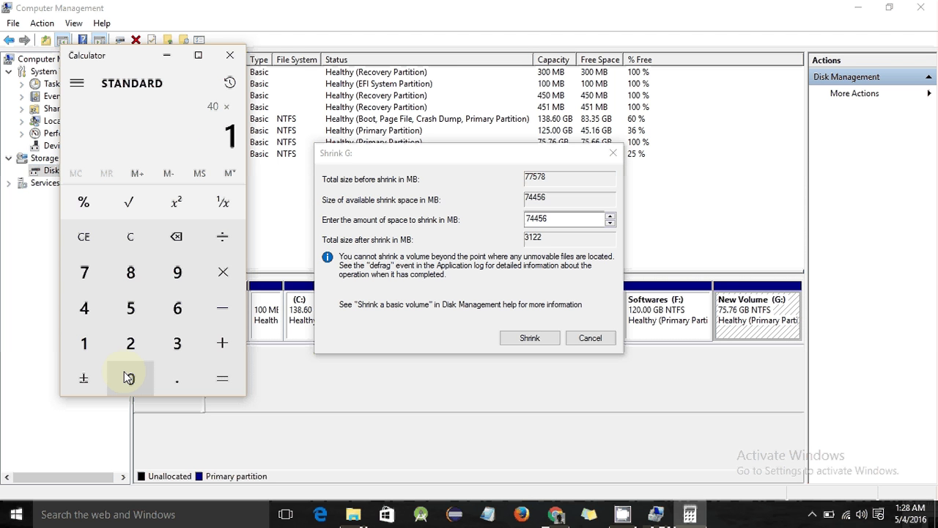
key("Return")
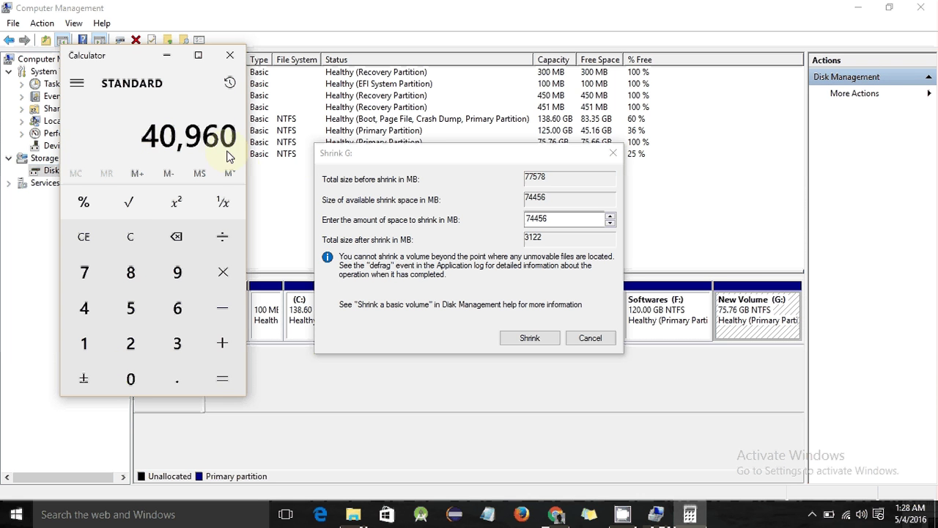
Shrink G: by 40960 MB, leaving 35.76 GB and 40 GB unallocated.
left_click(555, 224)
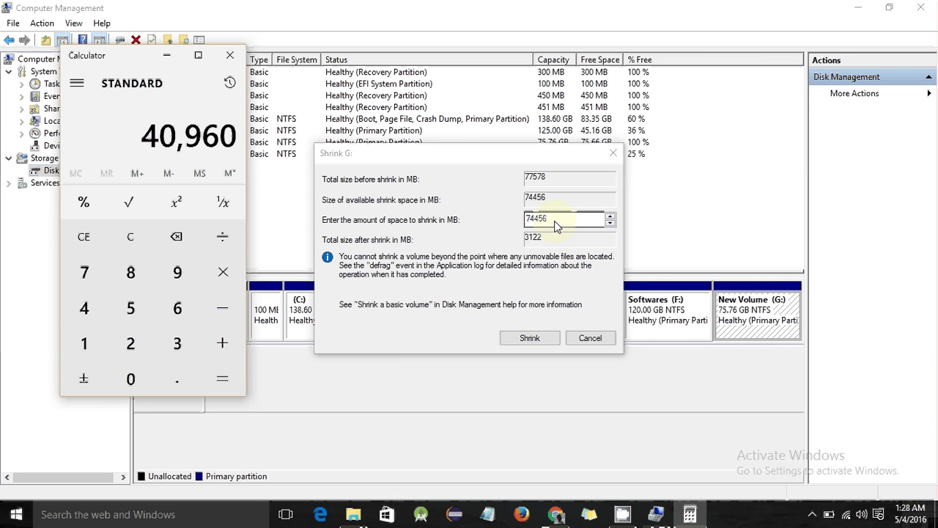
left_click(514, 220)
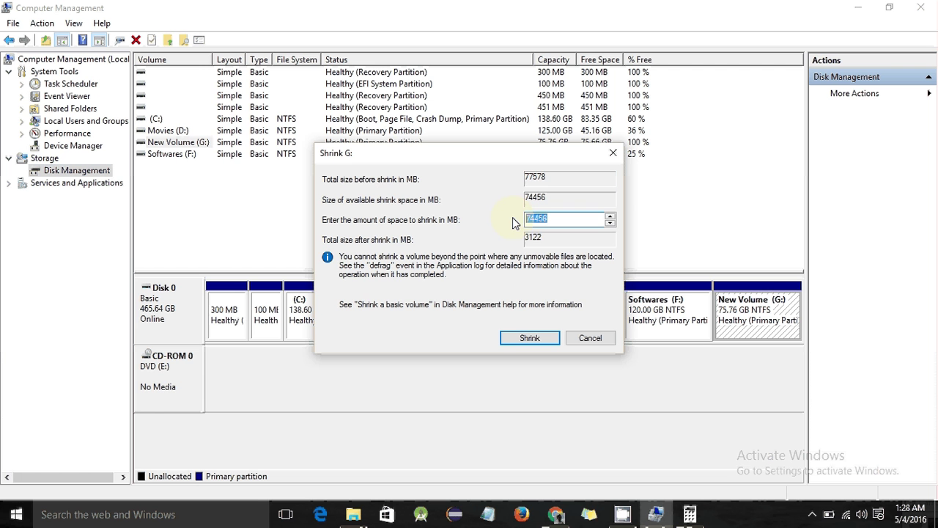
type("40")
left_click(690, 514)
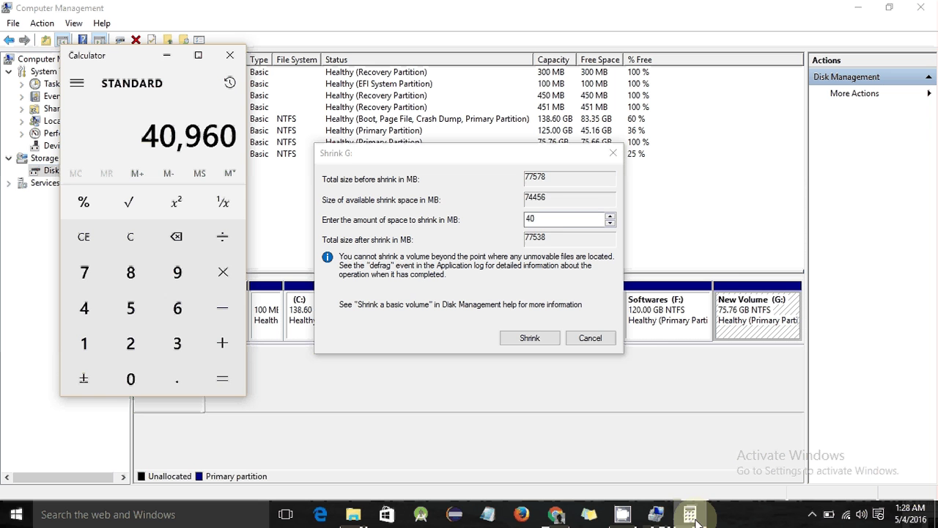
left_click(553, 222)
type("960")
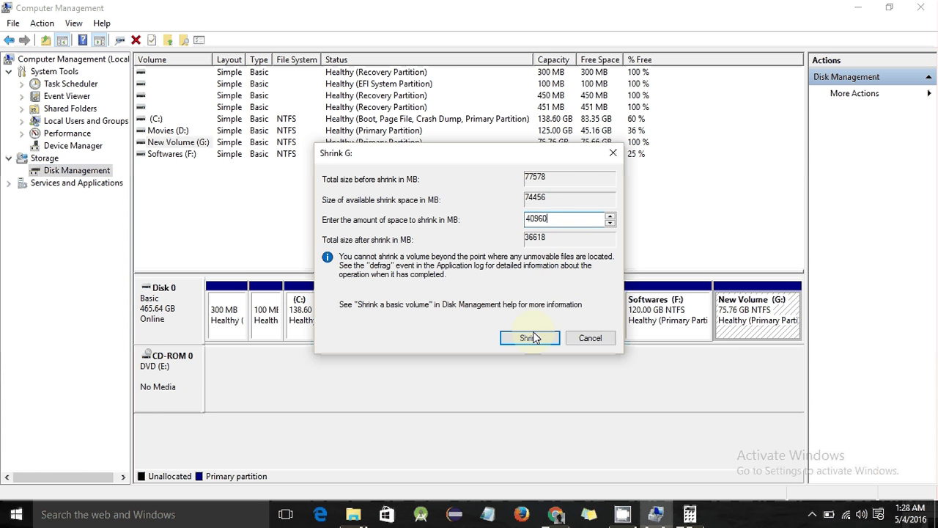
left_click_drag(549, 223, 523, 219)
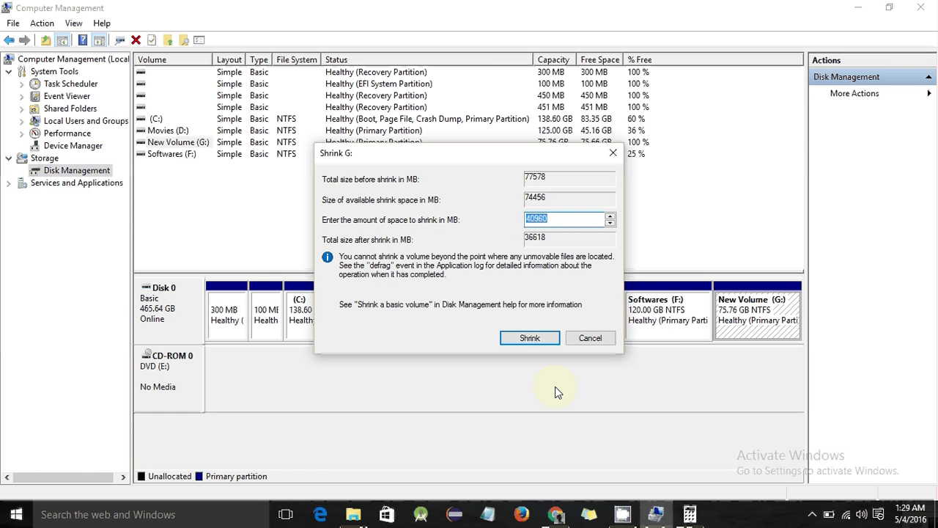
left_click(530, 339)
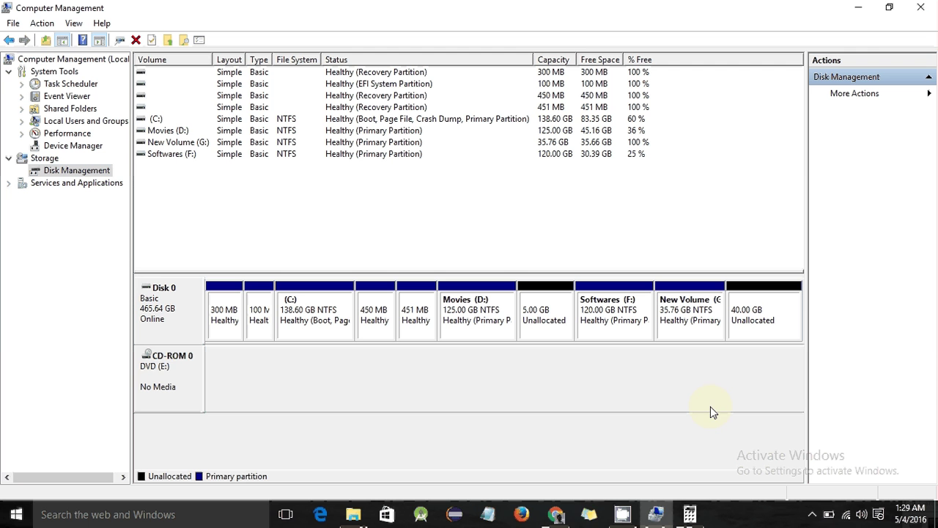
Create NTFS New Volume (H:) from the full 40960 MB unallocated space.
left_click(618, 514)
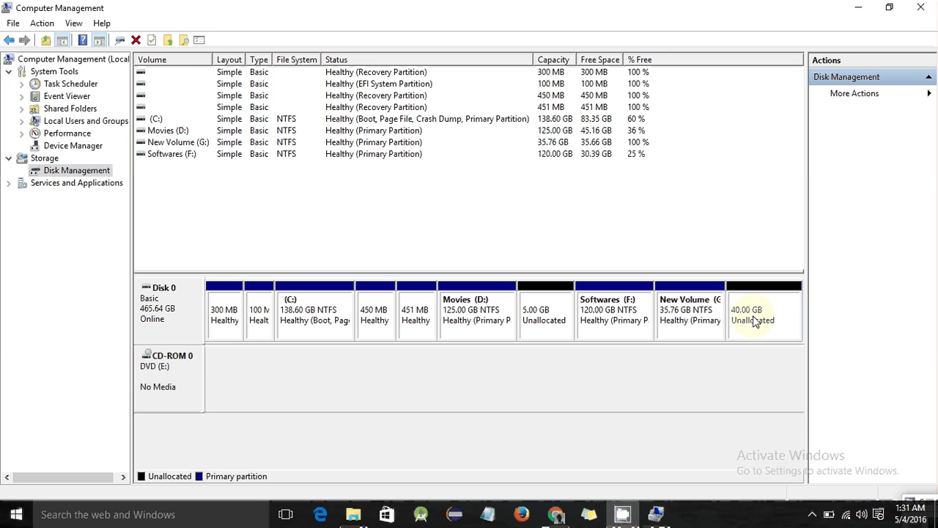
right_click(753, 316)
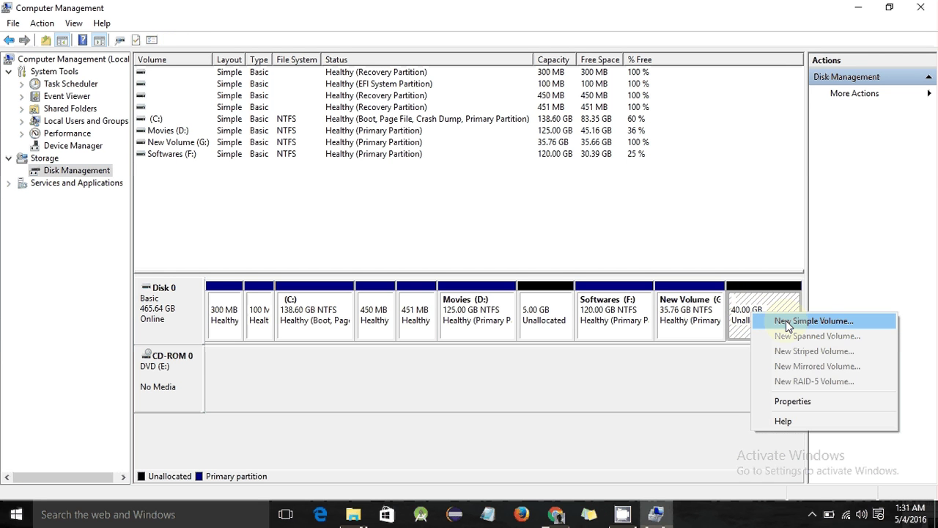
left_click(787, 323)
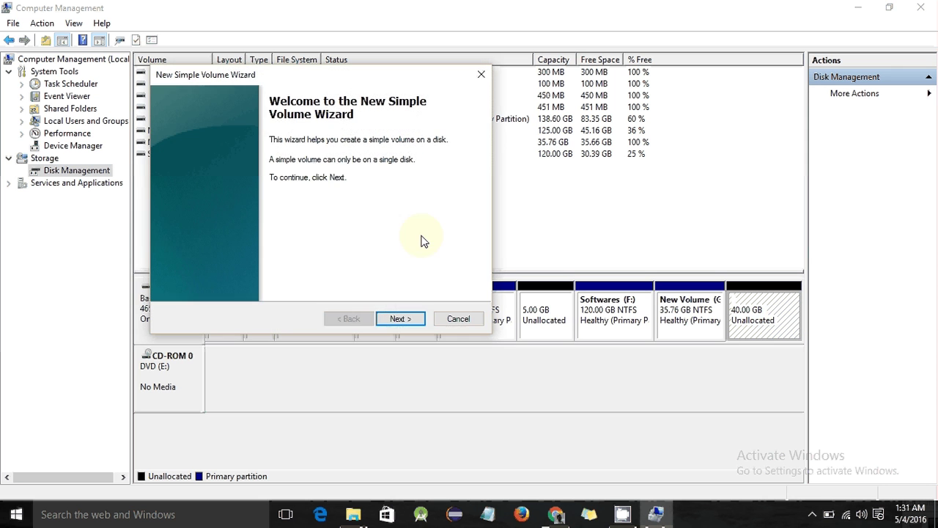
left_click(398, 319)
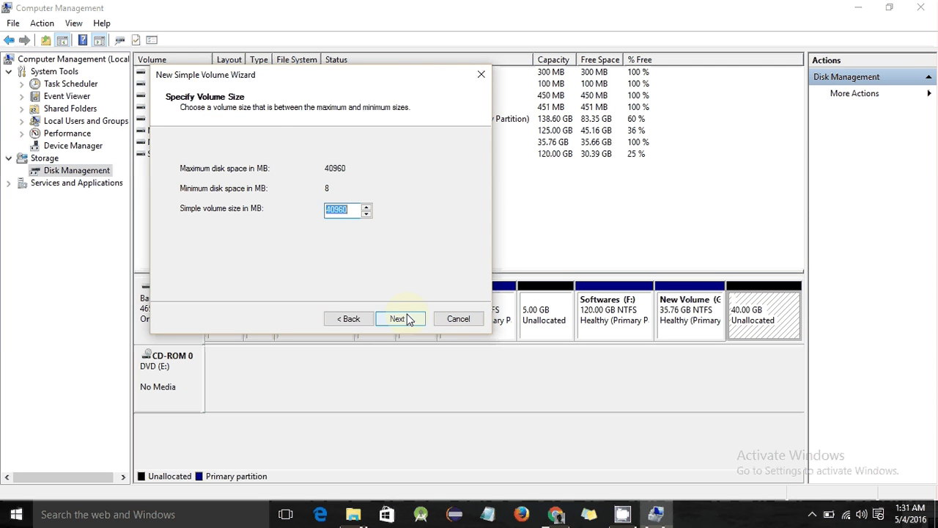
left_click(408, 319)
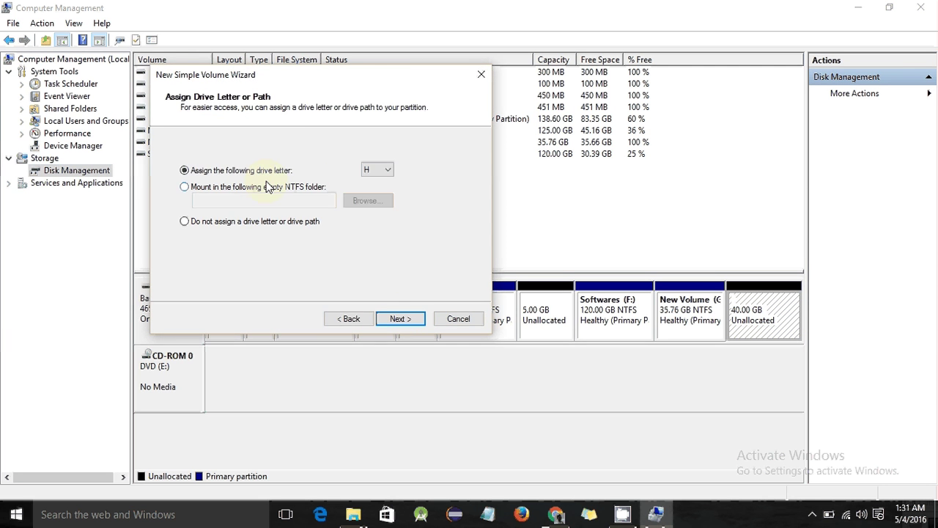
left_click(400, 321)
left_click(400, 320)
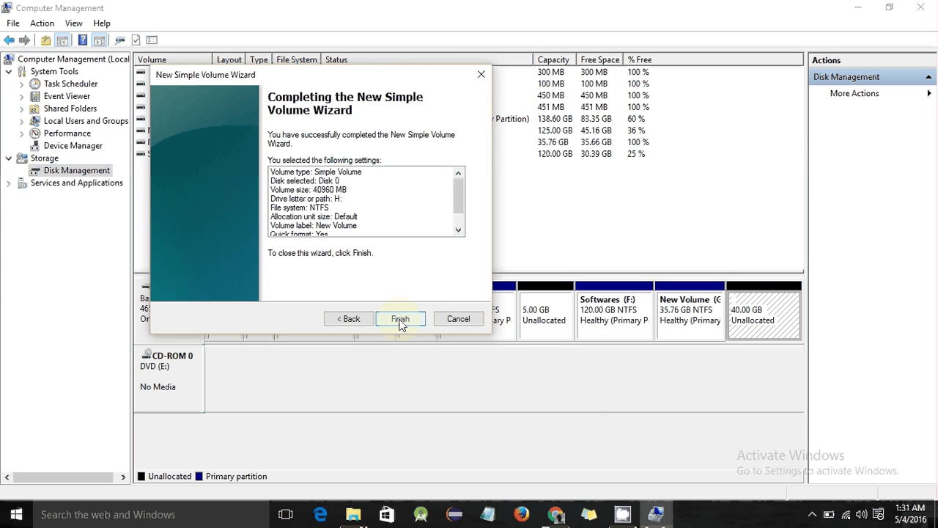
left_click(400, 320)
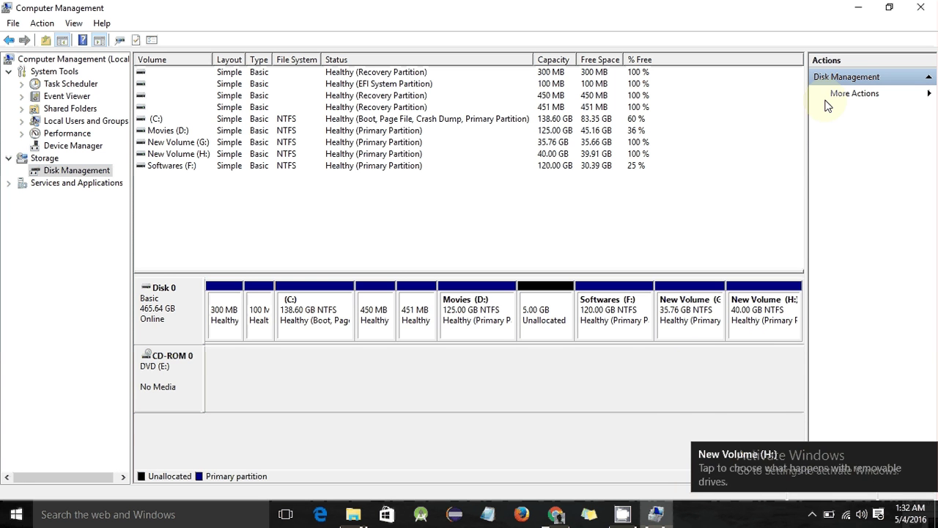
left_click(858, 9)
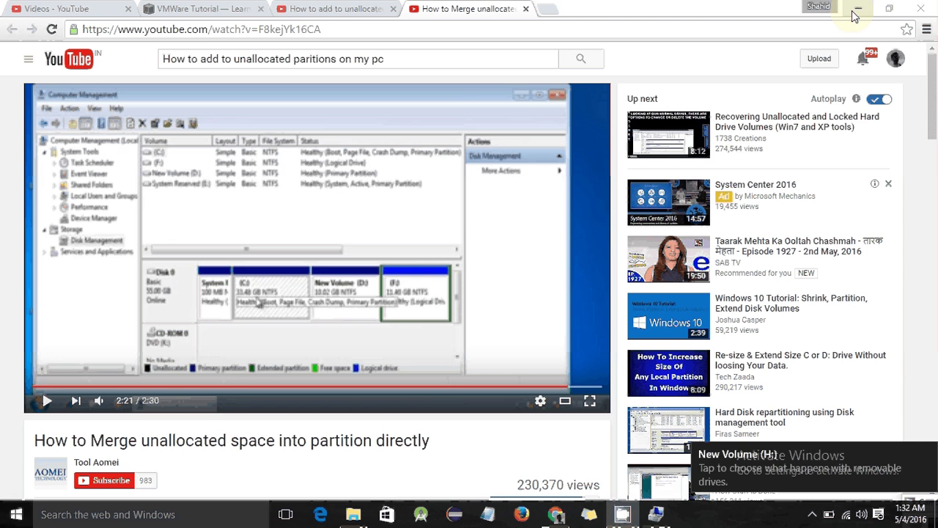
left_click(858, 9)
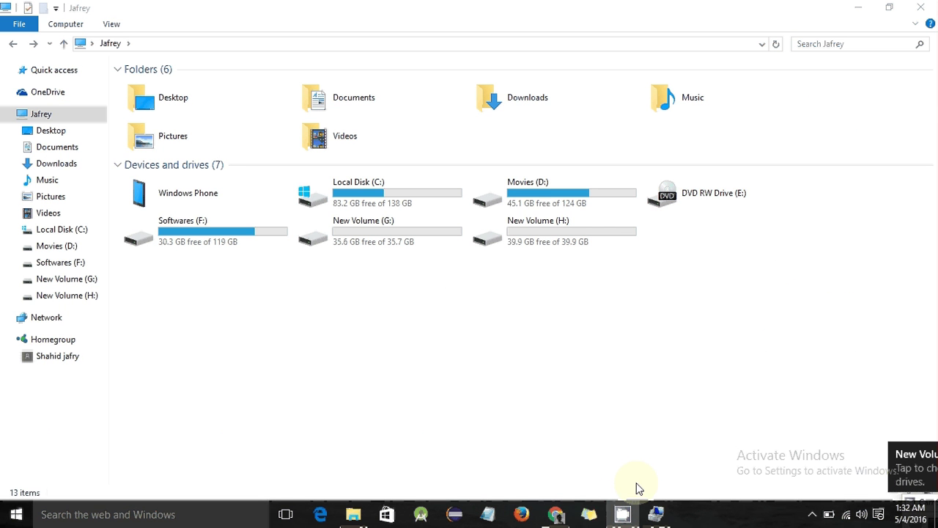
mouse_move(559, 511)
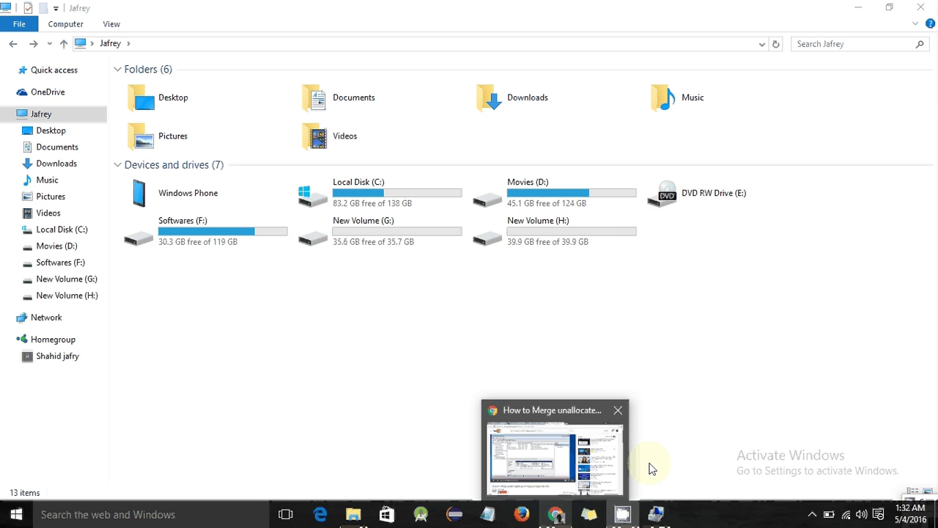
left_click(766, 435)
right_click(404, 314)
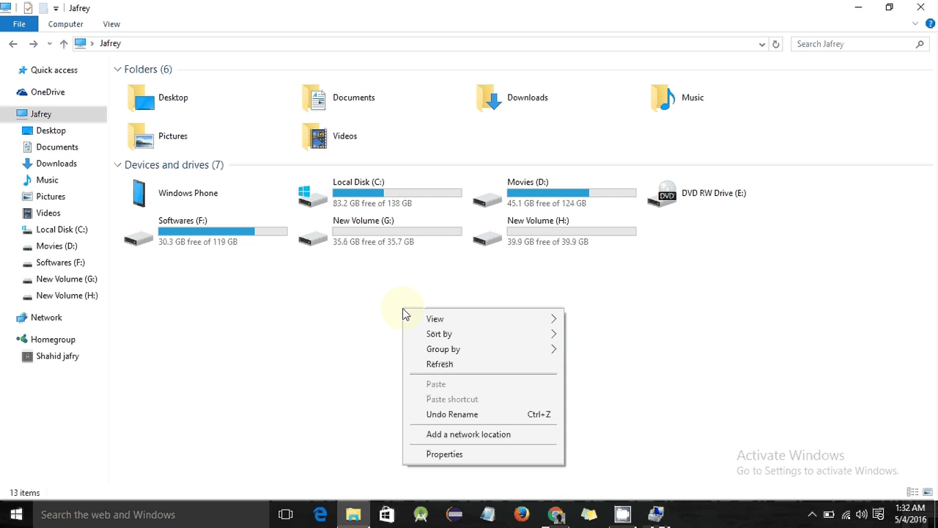
left_click(434, 363)
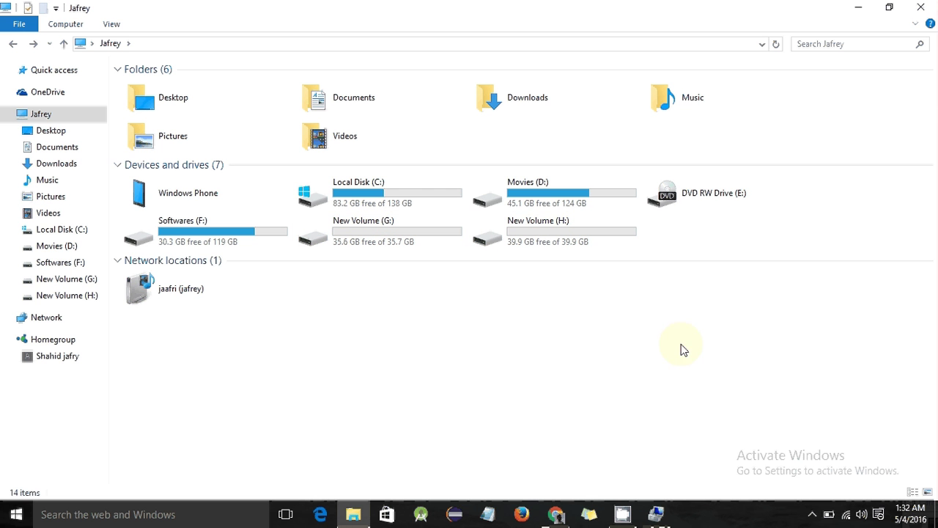
mouse_move(656, 517)
left_click(663, 422)
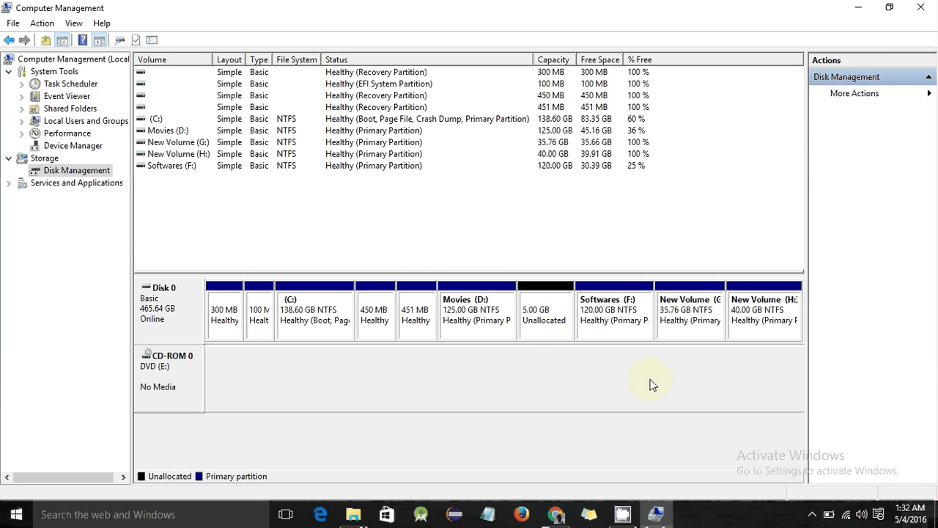
right_click(690, 306)
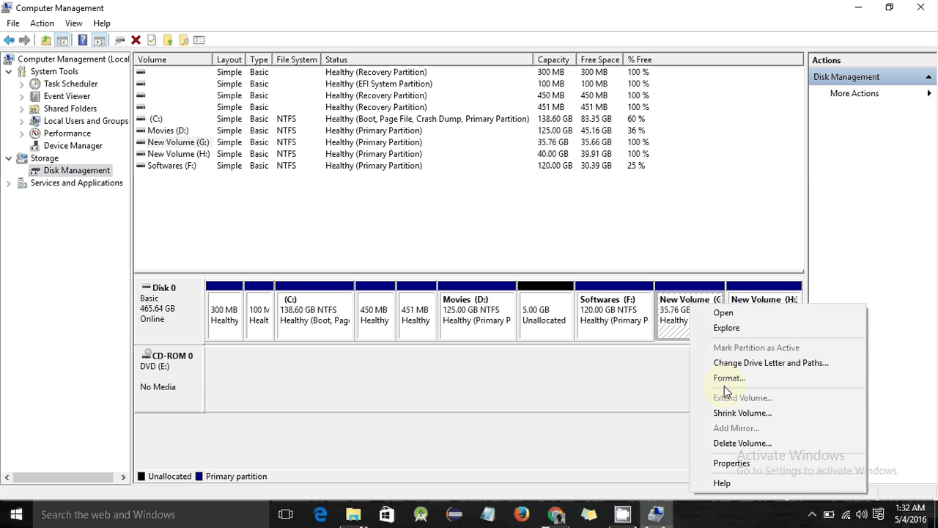
left_click(672, 384)
left_click(689, 332)
right_click(689, 326)
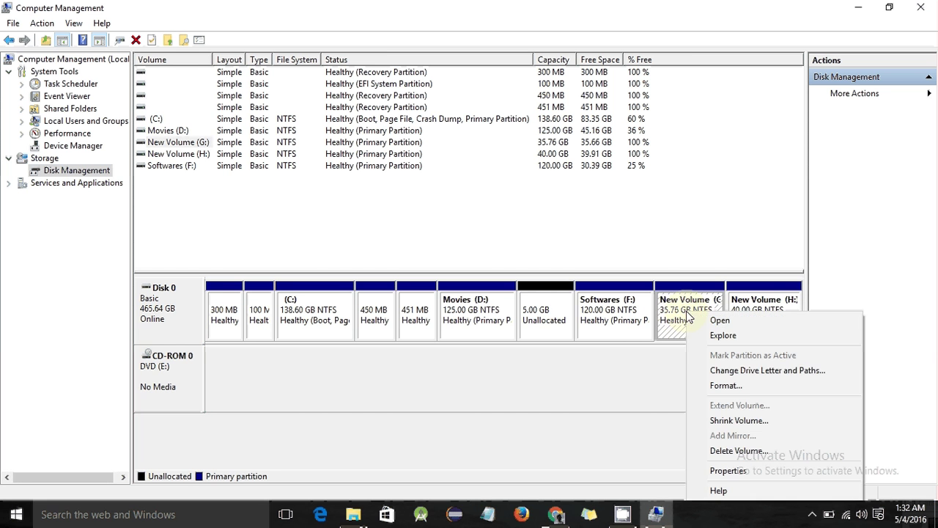
left_click(661, 396)
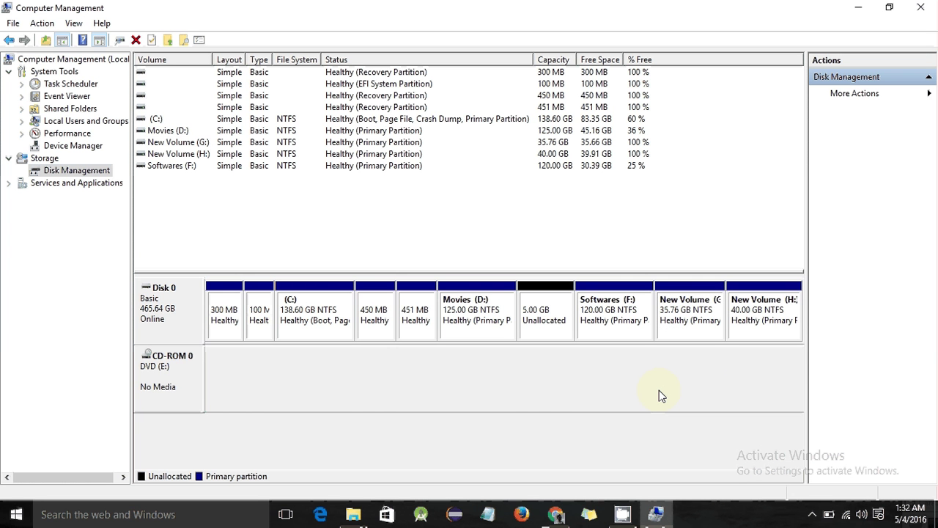
left_click(624, 516)
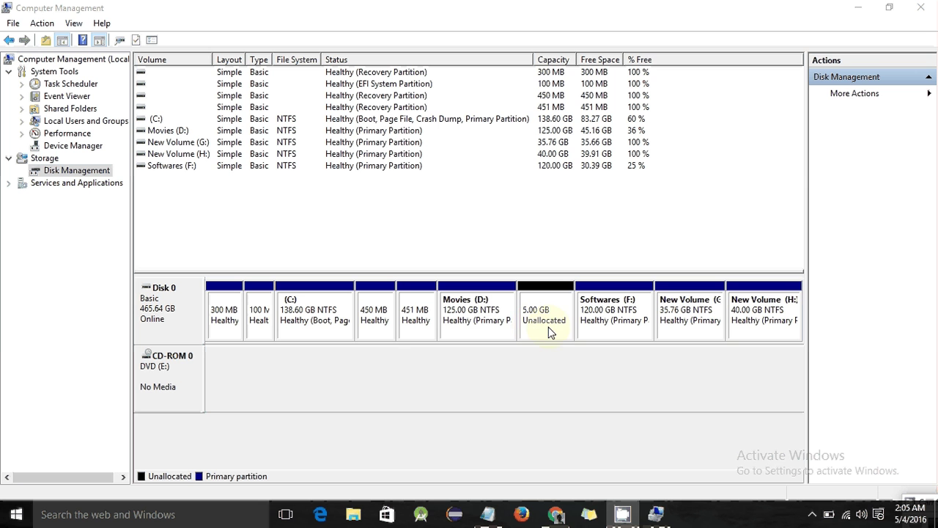
Extend Movies (D:) by all 5119 MB to 130 GB, then minimize Computer Management.
right_click(472, 312)
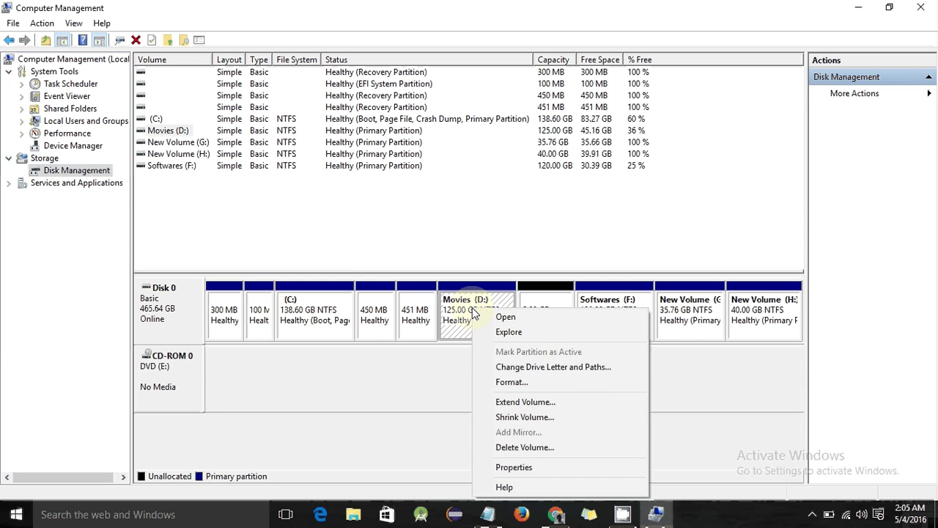
left_click(525, 402)
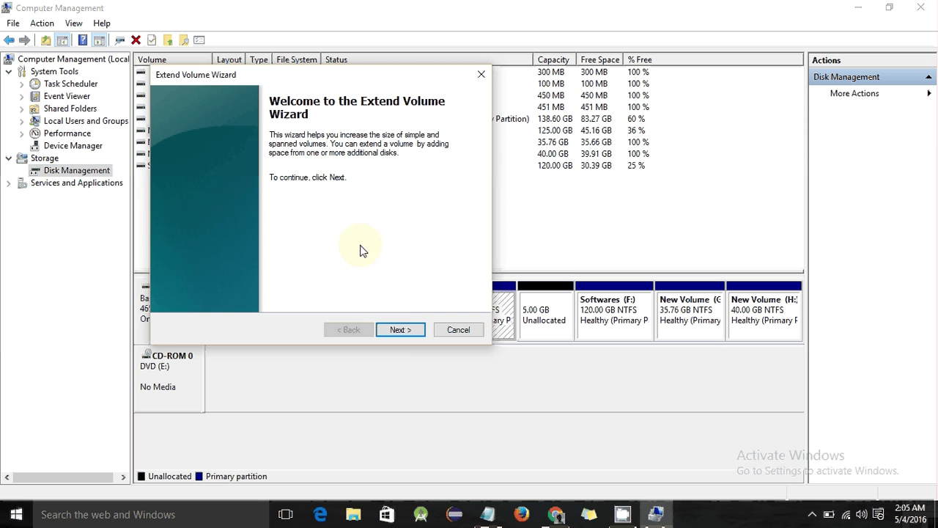
left_click(401, 333)
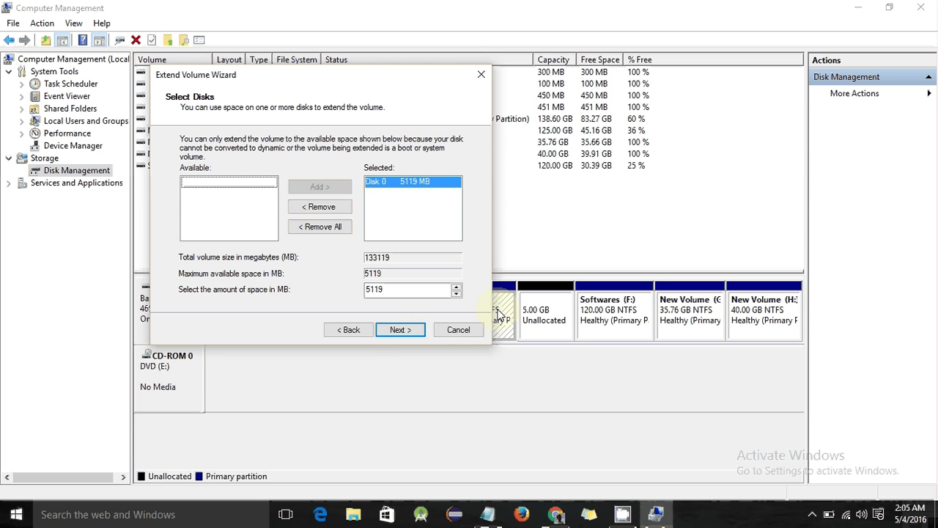
left_click(400, 330)
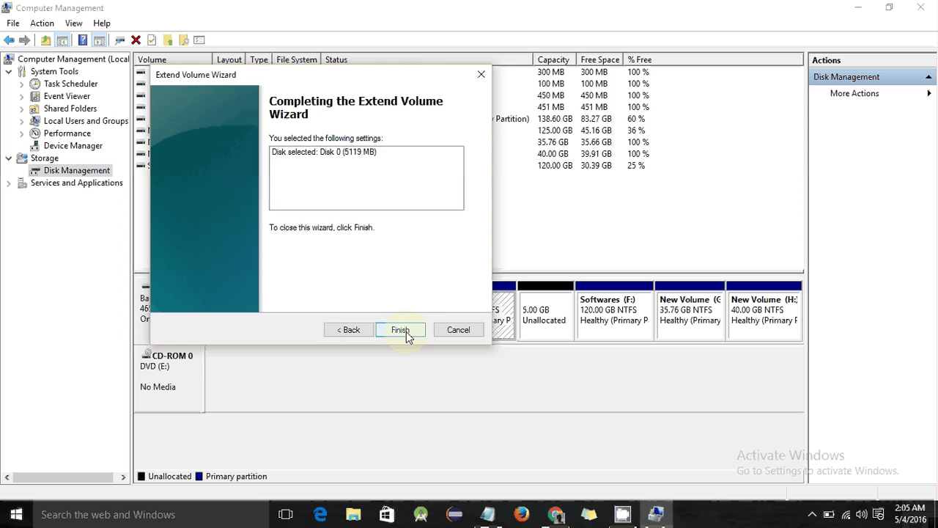
left_click(400, 329)
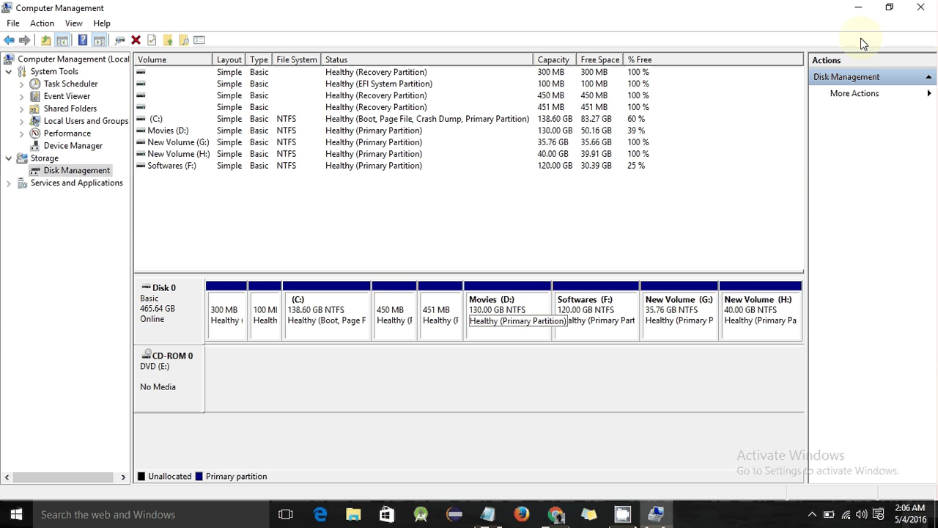
left_click(859, 7)
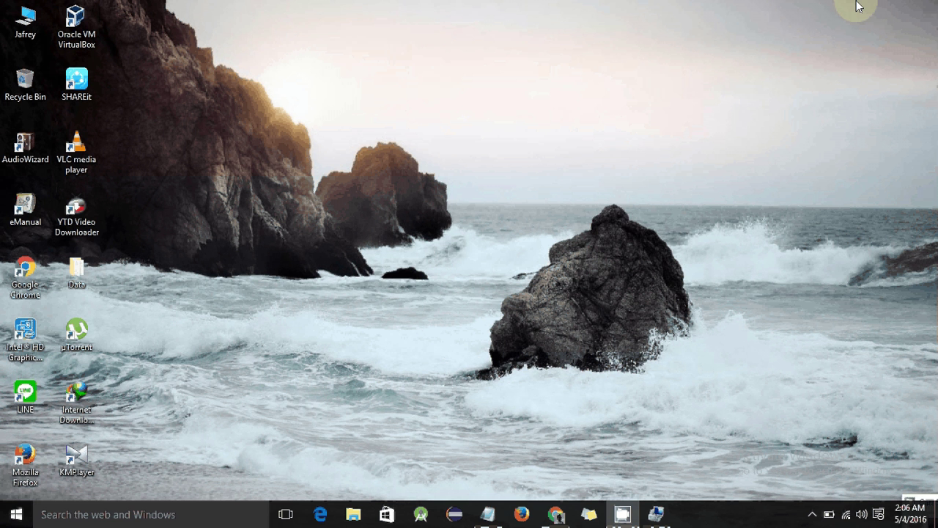